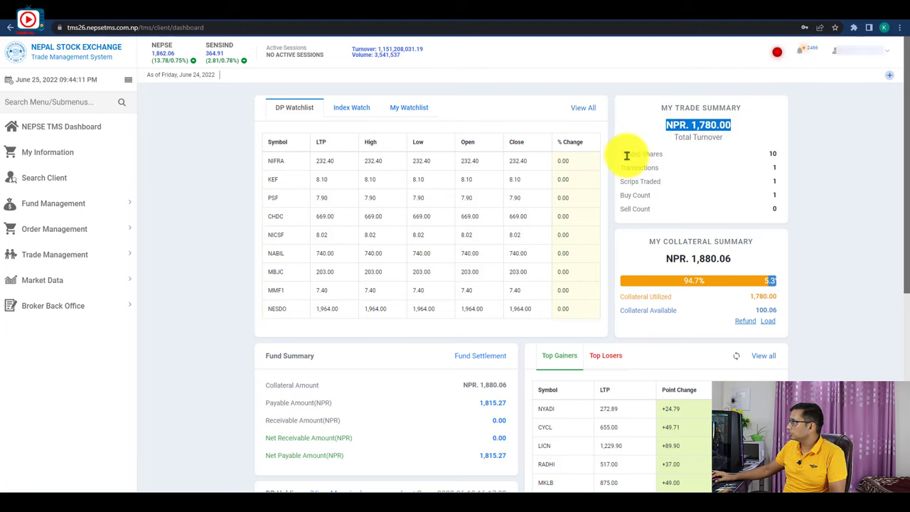
Review the traded shares, transactions and collateral figures in the dashboard's trade and collateral summaries.
{"action": "left_click_drag", "start_coordinate": [621, 153], "coordinate": [705, 152]}
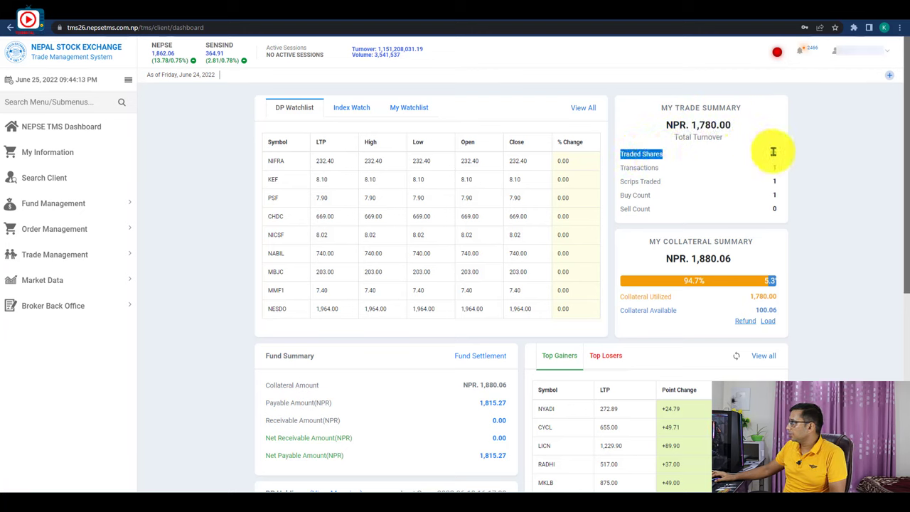
{"action": "left_click_drag", "start_coordinate": [767, 153], "coordinate": [784, 158]}
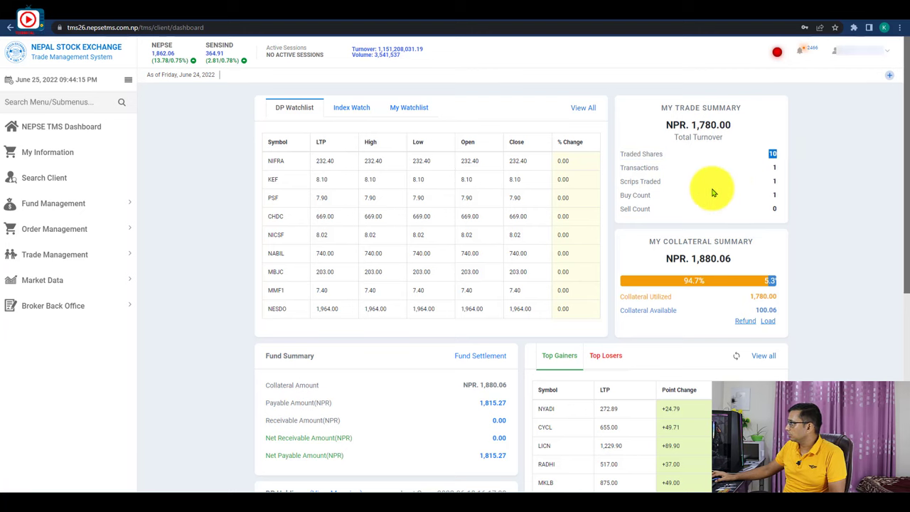
{"action": "left_click", "coordinate": [638, 166]}
{"action": "left_click_drag", "start_coordinate": [638, 166], "coordinate": [649, 184]}
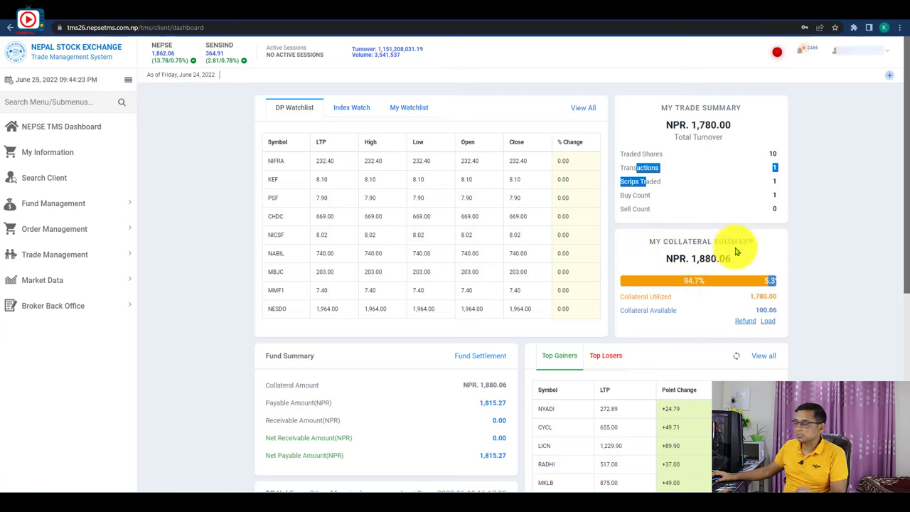
{"action": "mouse_move", "coordinate": [683, 283]}
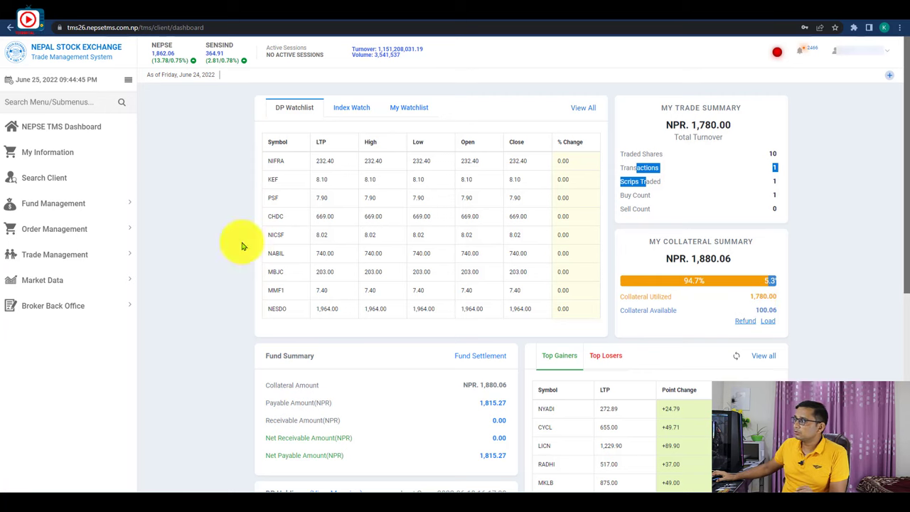
Open the Daily Order Book under Order Management and show its completed orders.
{"action": "left_click", "coordinate": [75, 235]}
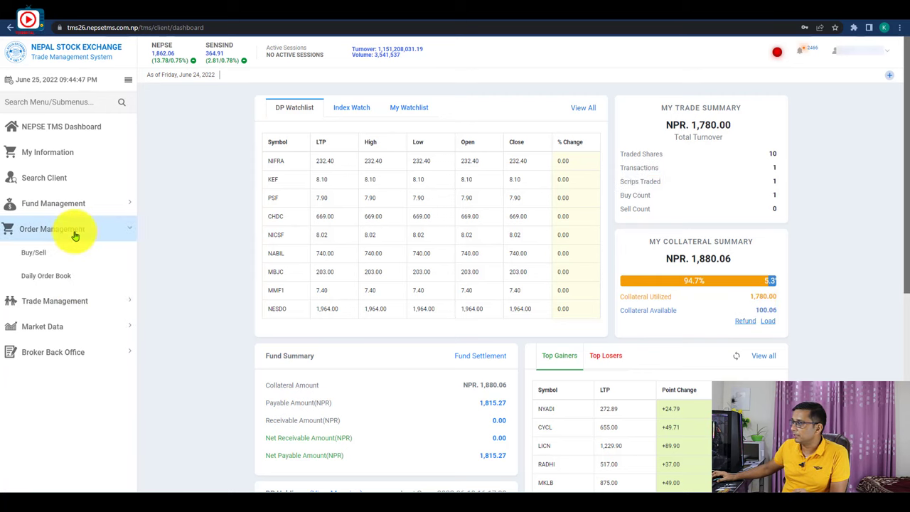
{"action": "left_click", "coordinate": [51, 280]}
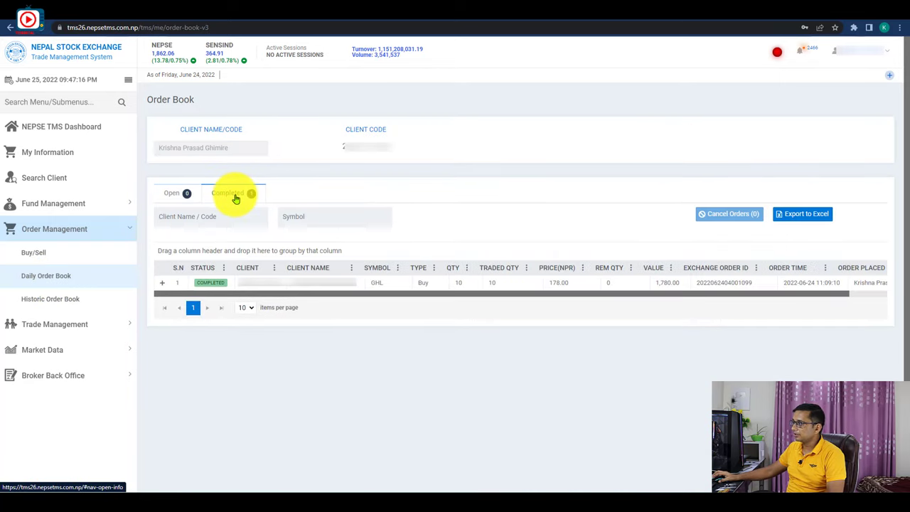
{"action": "left_click", "coordinate": [236, 195]}
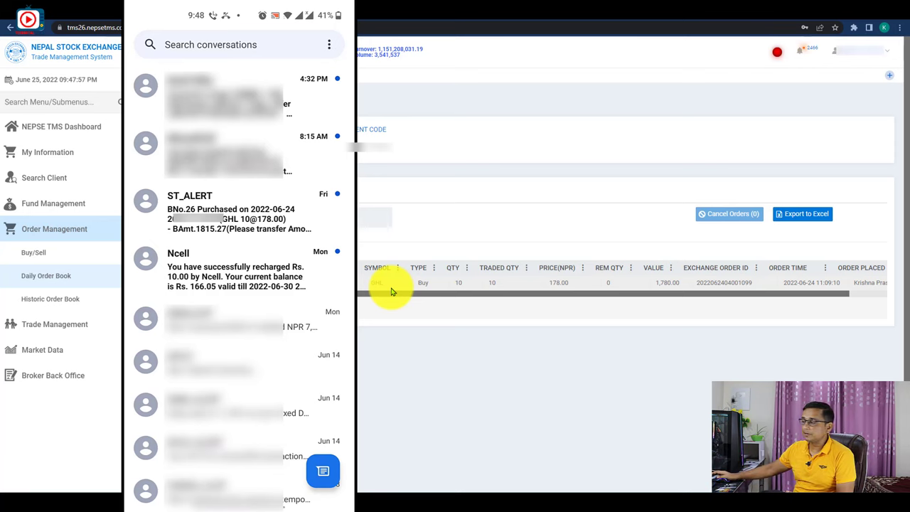
Open the fund settlement of the payment due for business date 2022-06-24 from Buy Information and check the net amount payable.
{"action": "left_click", "coordinate": [39, 206]}
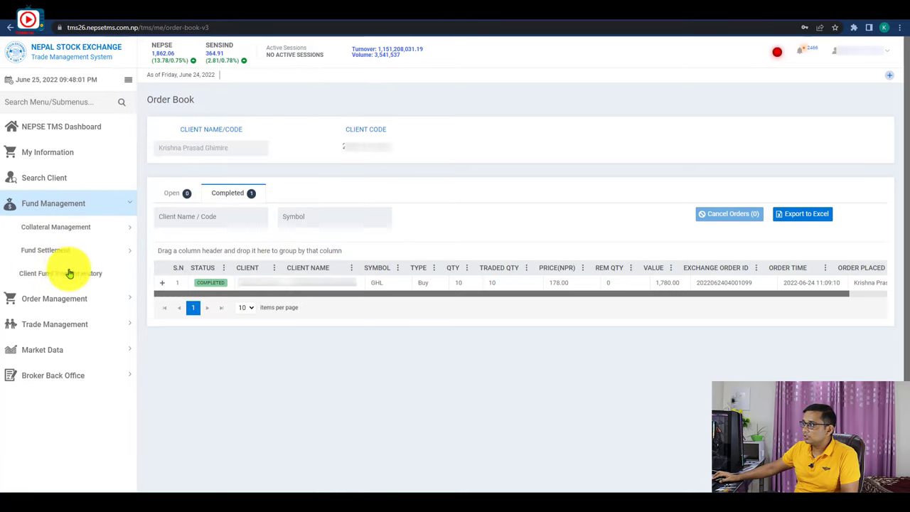
{"action": "left_click", "coordinate": [34, 253]}
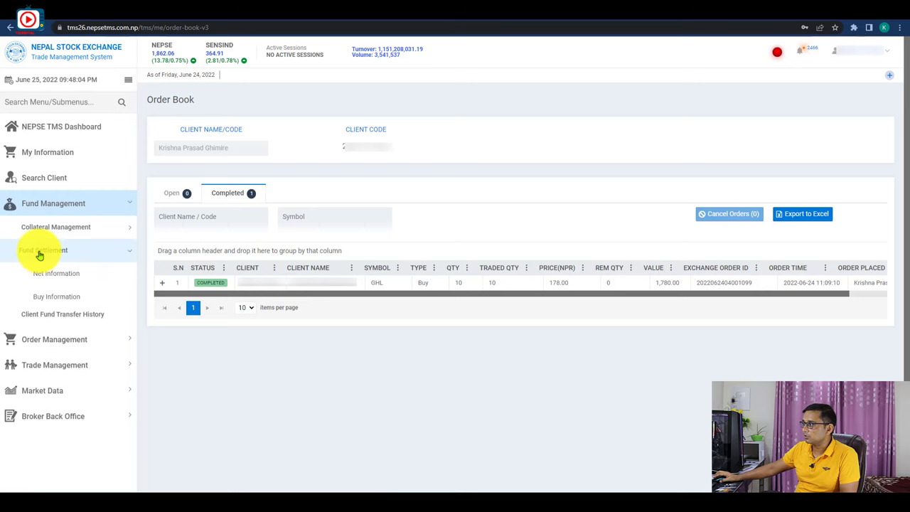
{"action": "left_click", "coordinate": [51, 299]}
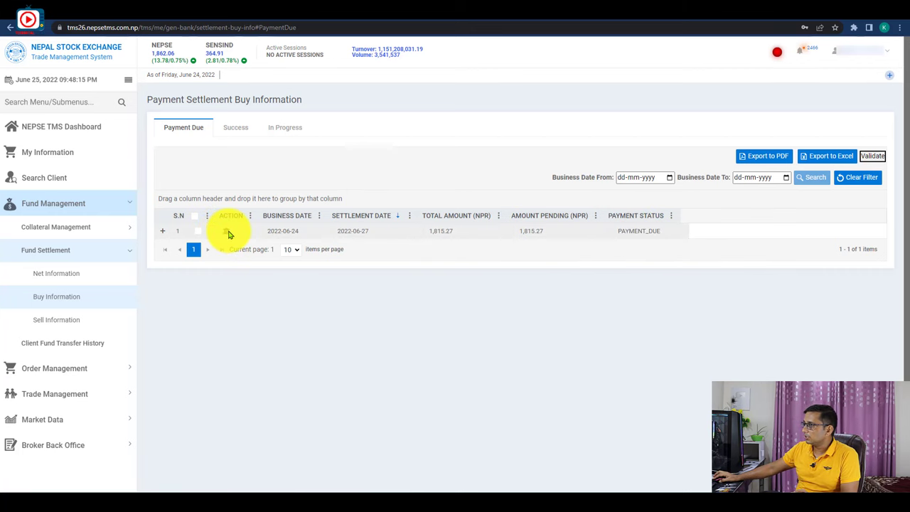
{"action": "left_click", "coordinate": [228, 234]}
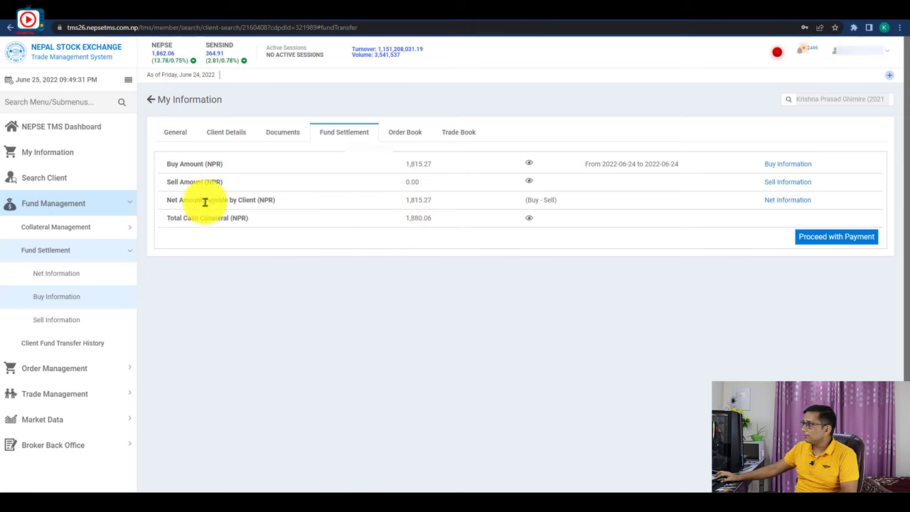
{"action": "left_click_drag", "start_coordinate": [175, 200], "coordinate": [264, 203]}
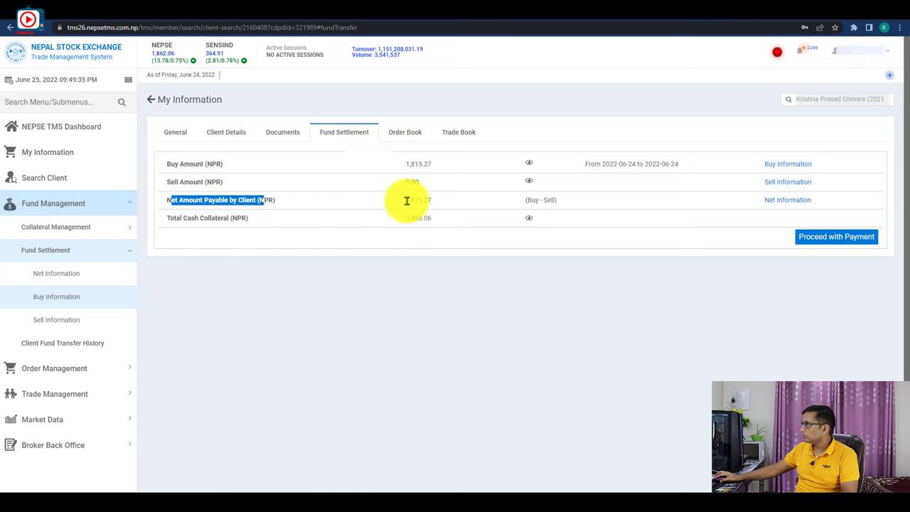
{"action": "left_click_drag", "start_coordinate": [407, 200], "coordinate": [434, 205]}
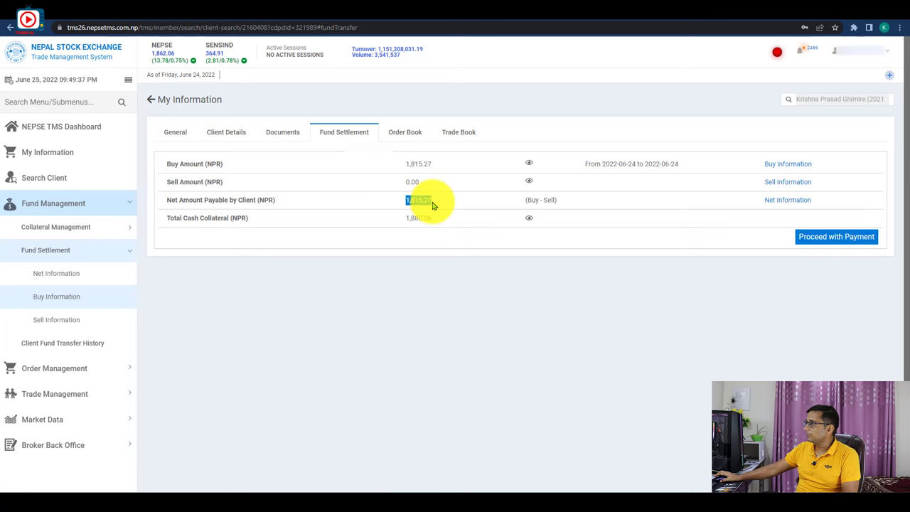
Proceed with the payment and choose Collateral Payment as the payment mode.
{"action": "left_click", "coordinate": [835, 237]}
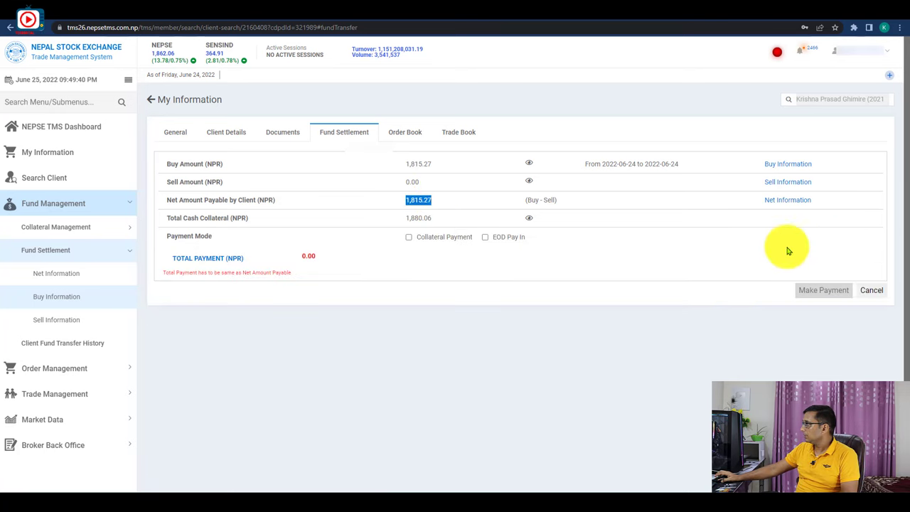
{"action": "left_click", "coordinate": [307, 256]}
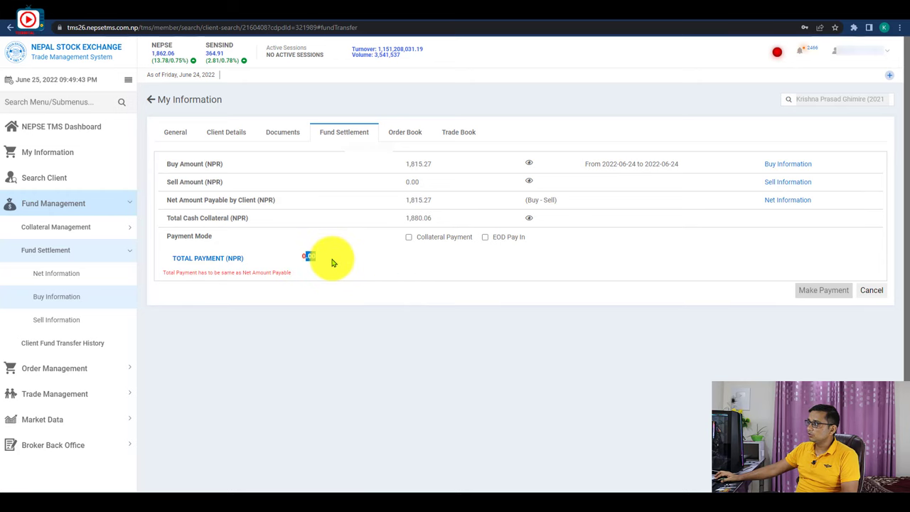
{"action": "left_click", "coordinate": [409, 237]}
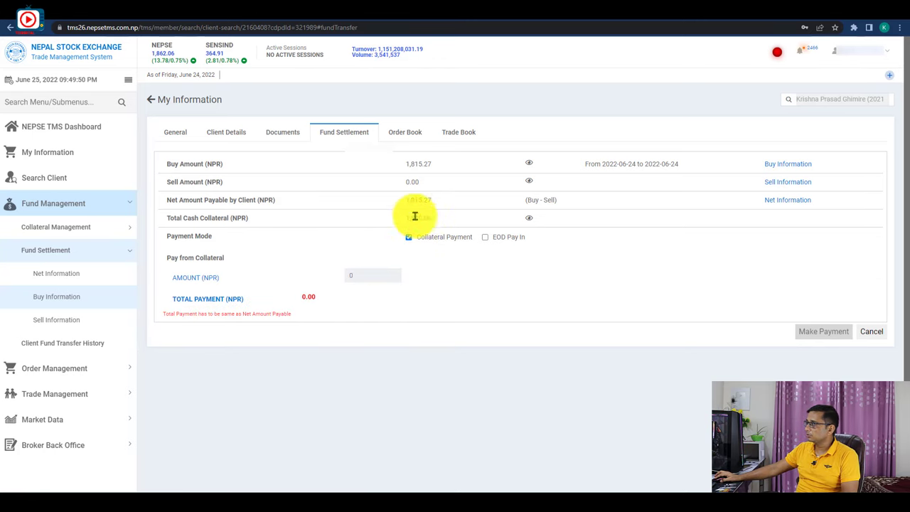
Copy the net amount payable, 1815.27, into the amount to pay from collateral.
{"action": "left_click_drag", "start_coordinate": [407, 201], "coordinate": [431, 201]}
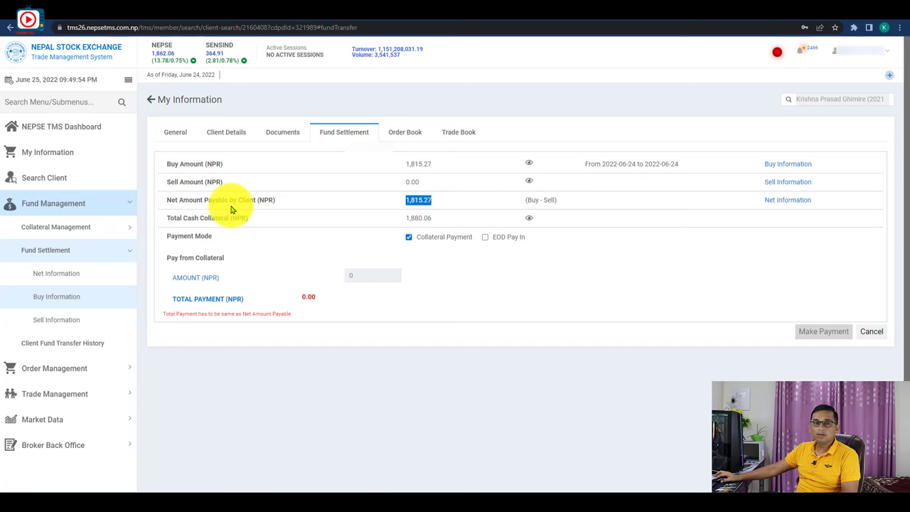
{"action": "right_click", "coordinate": [418, 199]}
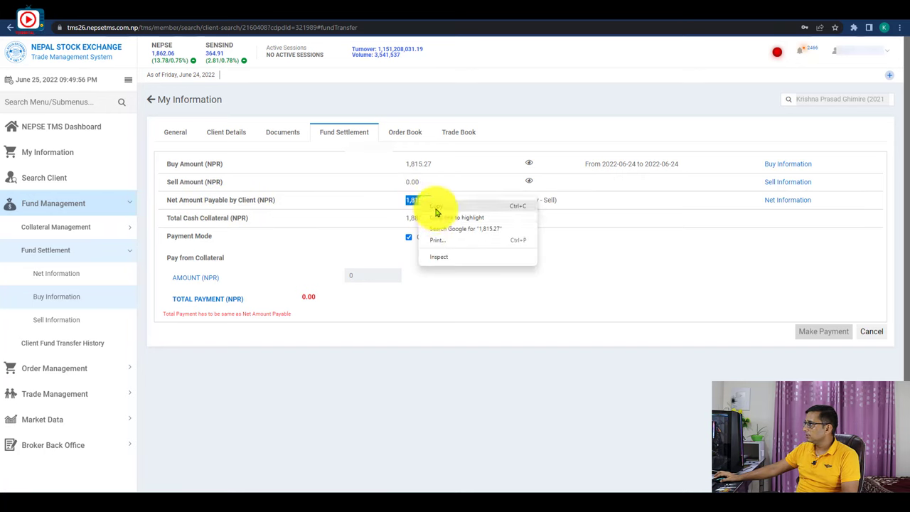
{"action": "left_click", "coordinate": [429, 206]}
{"action": "right_click", "coordinate": [354, 273]}
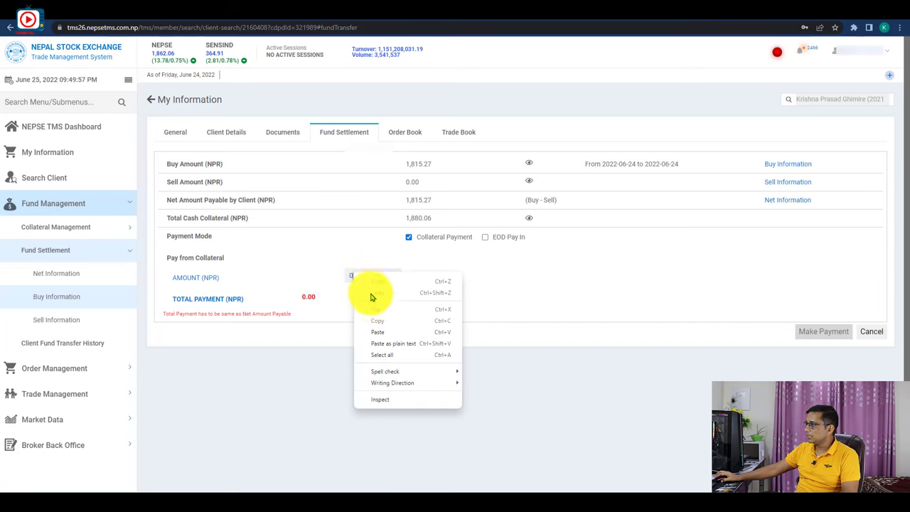
{"action": "left_click", "coordinate": [377, 328]}
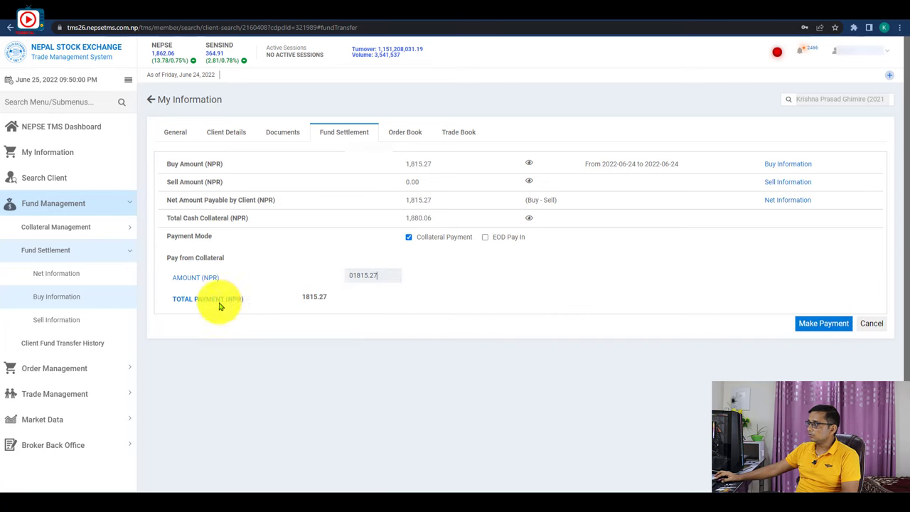
Make the collateral payment of NPR 1,815.27 and confirm it.
{"action": "left_click", "coordinate": [806, 326]}
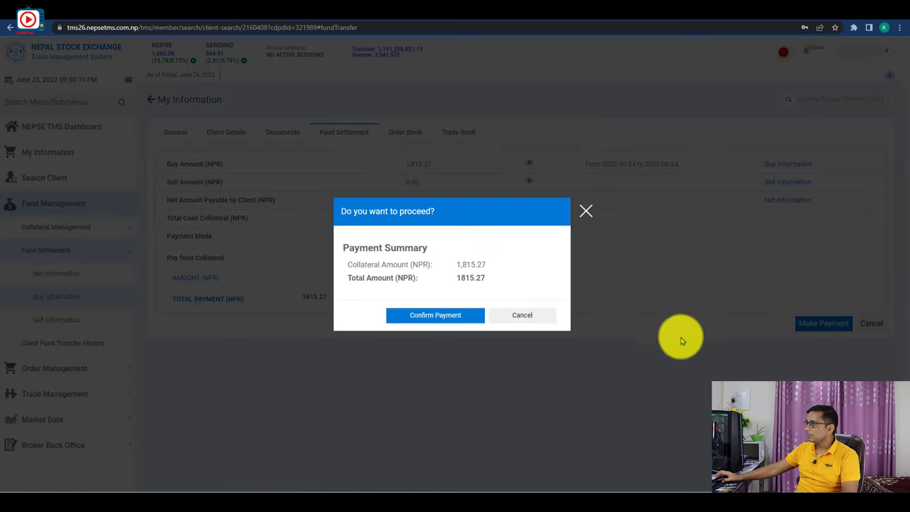
{"action": "left_click", "coordinate": [433, 317]}
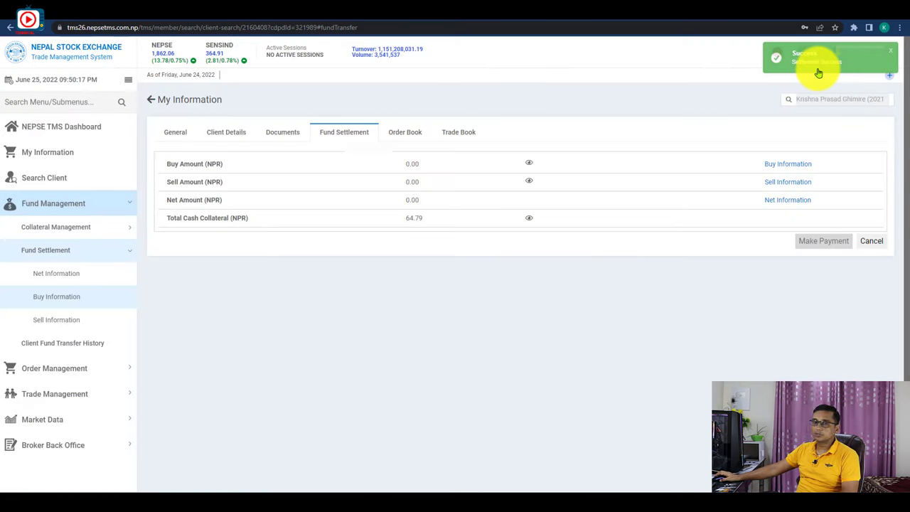
Start a collateral fund load from the dashboard with Connect IPS( CIPS ) as the bank.
{"action": "left_click", "coordinate": [66, 128]}
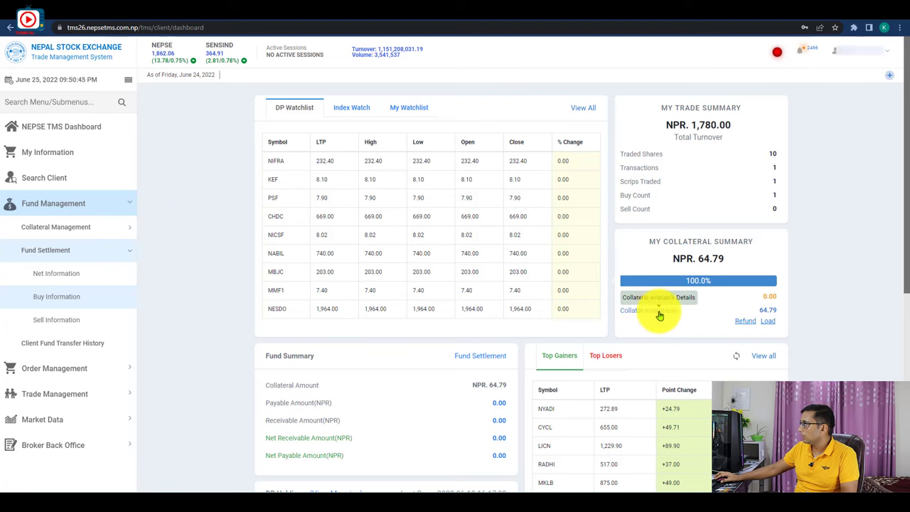
{"action": "left_click", "coordinate": [768, 325]}
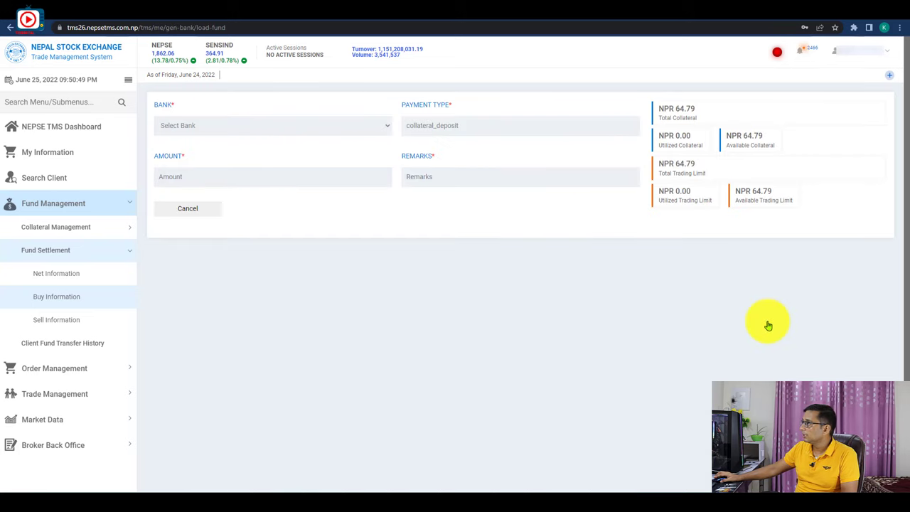
{"action": "left_click", "coordinate": [188, 126]}
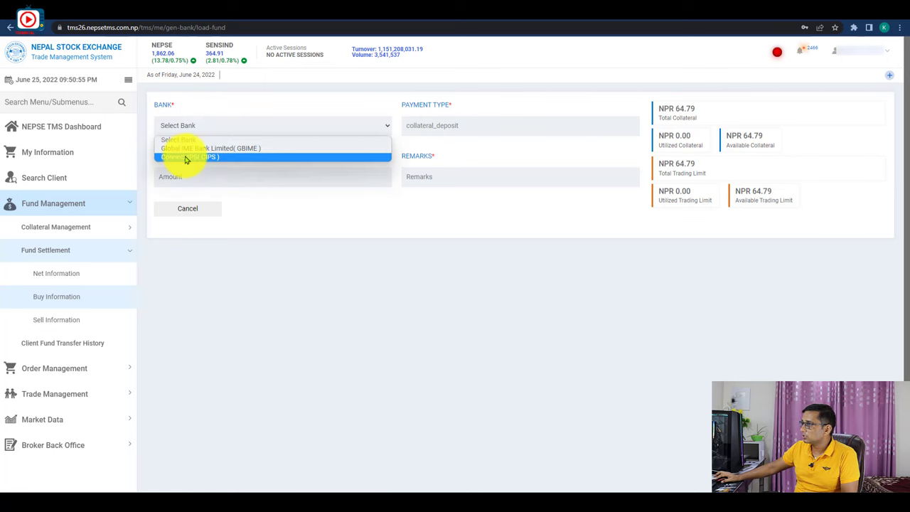
{"action": "left_click", "coordinate": [190, 157]}
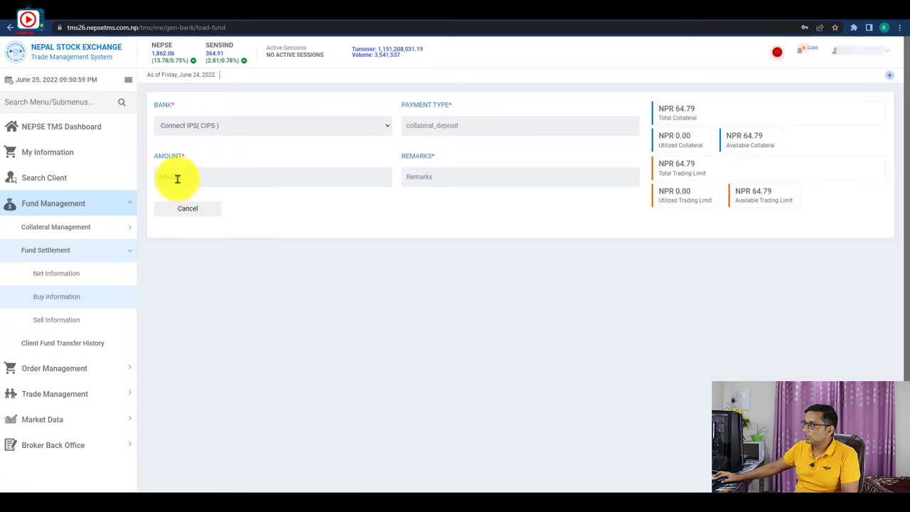
Fill in the fund load with an amount of 20000 and remarks k, and return to the dashboard without submitting.
{"action": "left_click", "coordinate": [177, 175]}
{"action": "type", "text": "20000"}
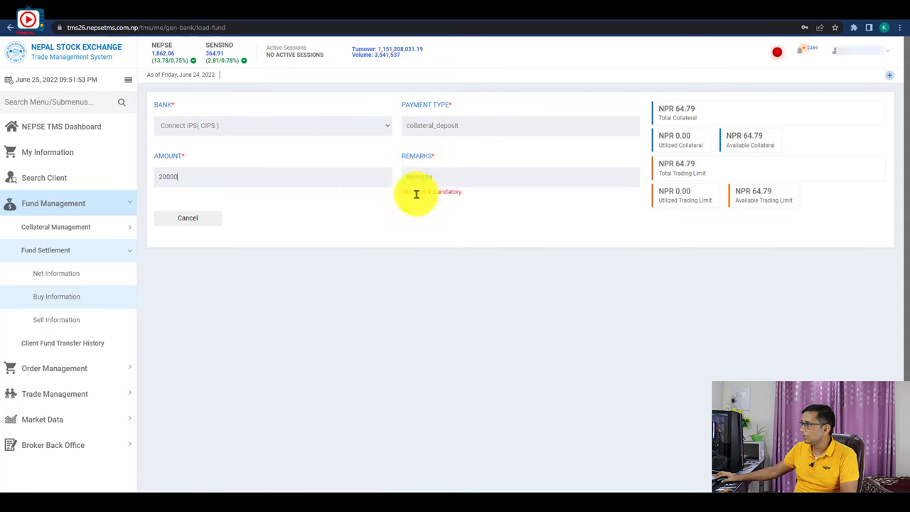
{"action": "left_click_drag", "start_coordinate": [409, 191], "coordinate": [476, 200]}
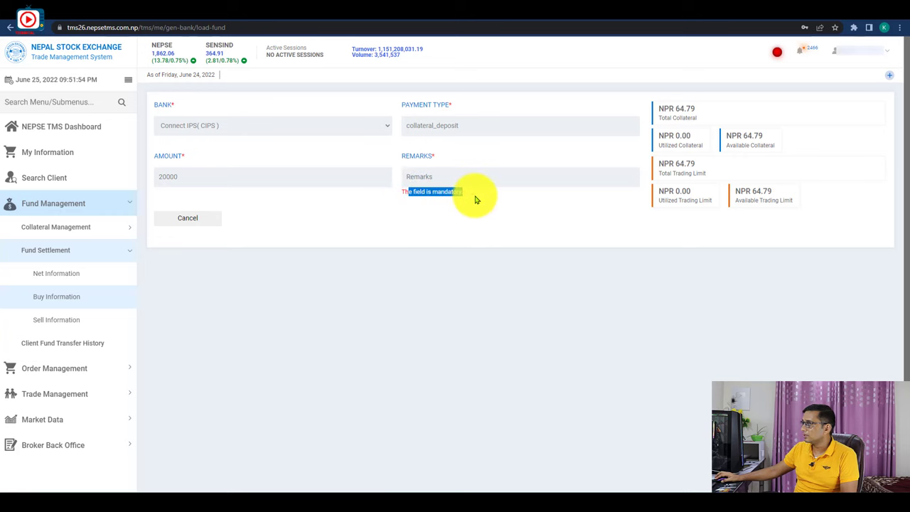
{"action": "left_click", "coordinate": [420, 178]}
{"action": "type", "text": "k"}
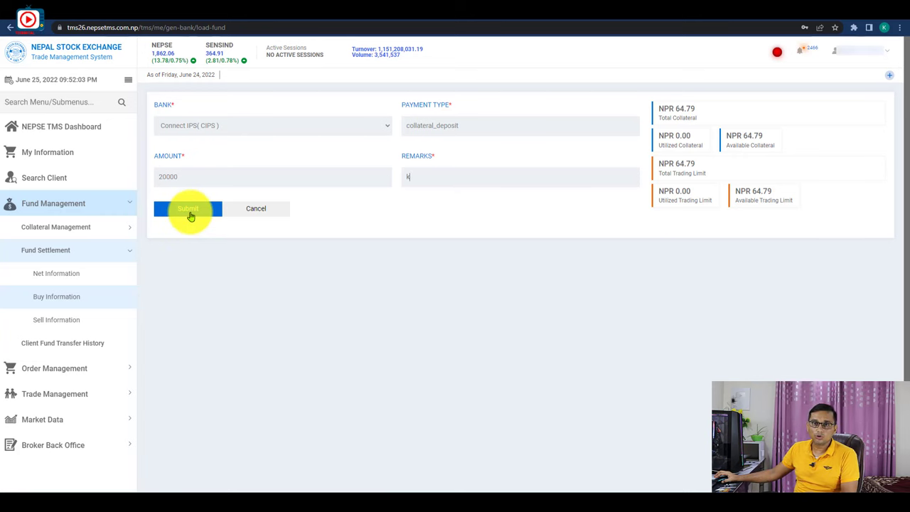
{"action": "left_click", "coordinate": [80, 131]}
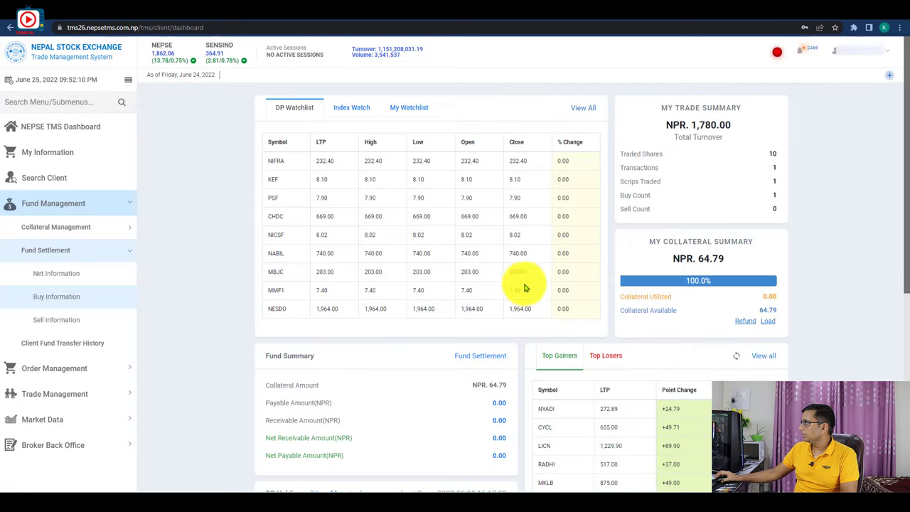